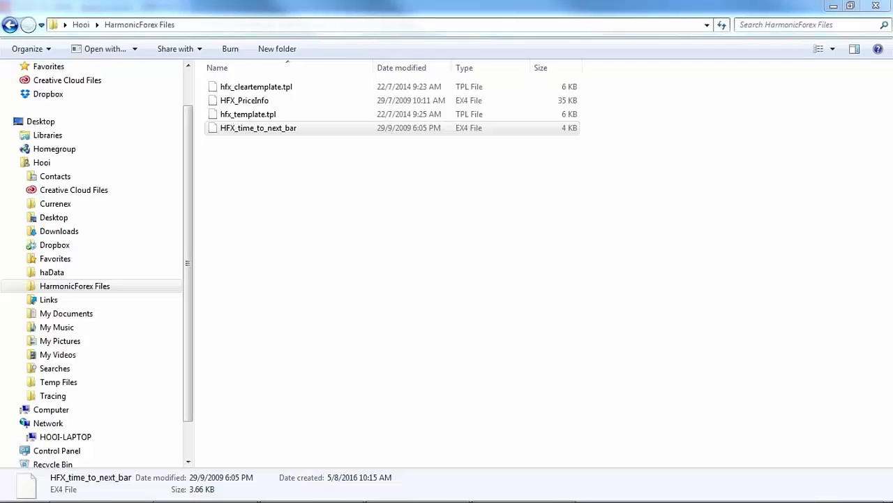
Step: Select hfx_cleartemplate.tpl, HFX_PriceInfo and HFX_time_to_next_bar in HarmonicForex Files, then deselect
left_click(294, 90)
left_click(302, 116)
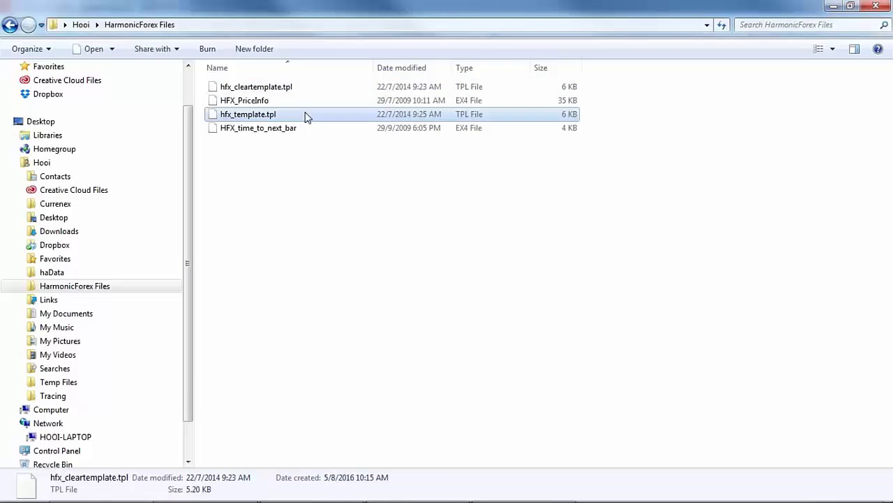
key("Up")
left_click(466, 128)
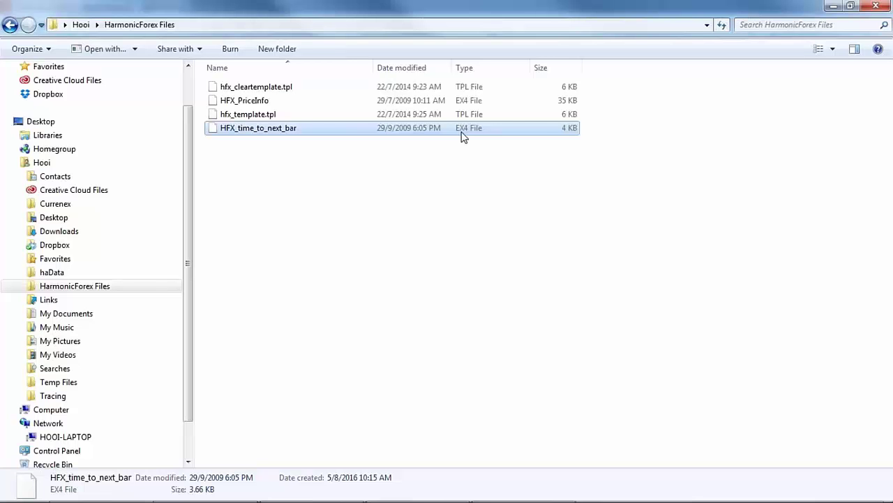
left_click(426, 245)
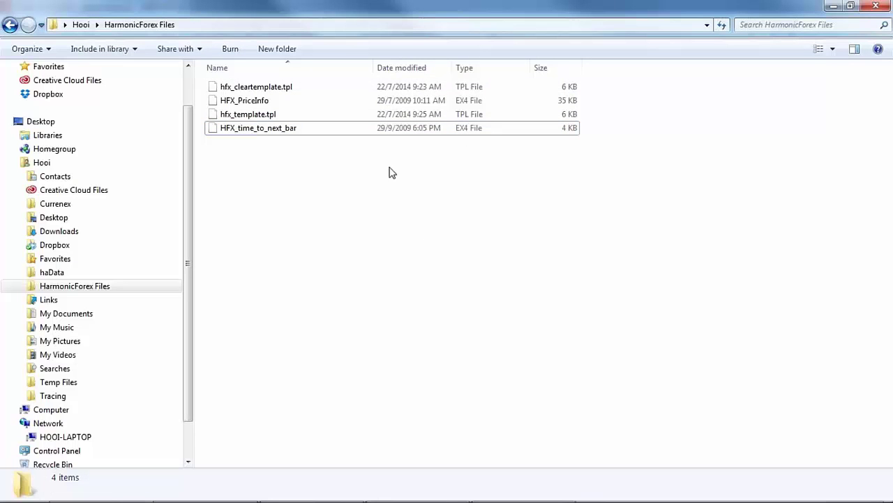
Step: Try opening hfx_cleartemplate.tpl and HFX_PriceInfo, dismissing each can't-open-file message
double_click(363, 92)
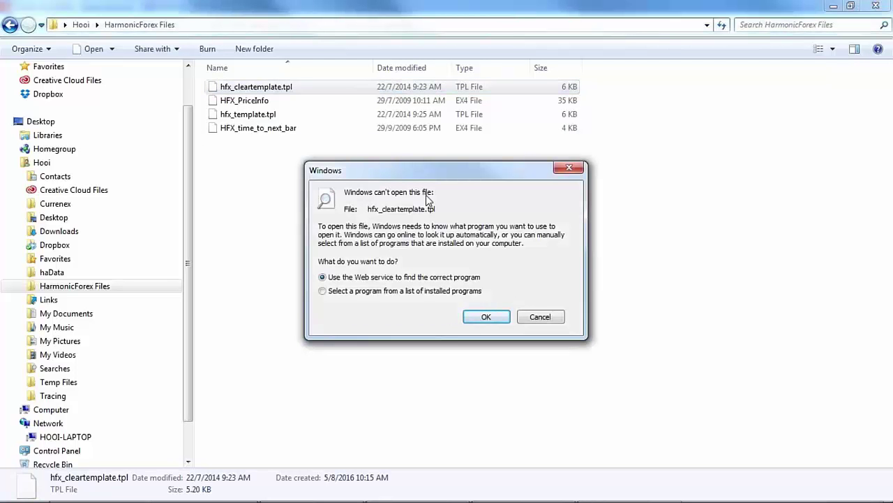
left_click(539, 318)
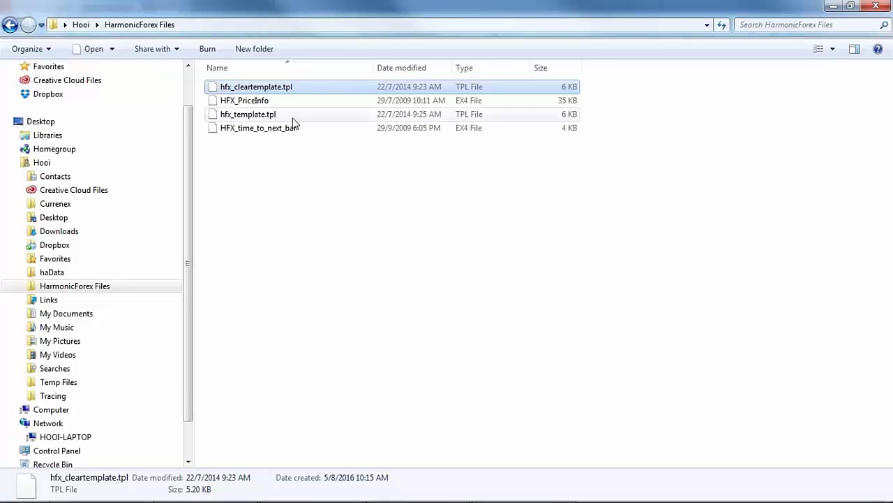
left_click(278, 102)
double_click(279, 103)
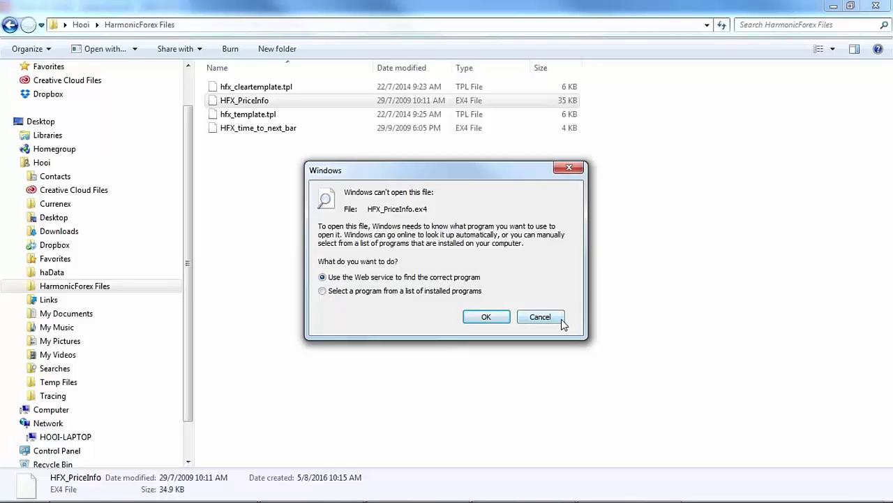
left_click(561, 320)
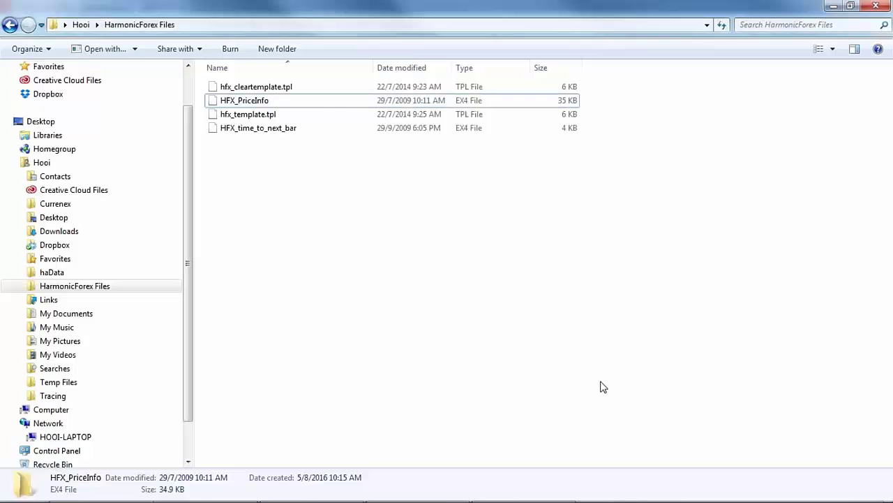
Step: Copy hfx_cleartemplate.tpl and hfx_template.tpl to the clipboard
left_click(304, 90)
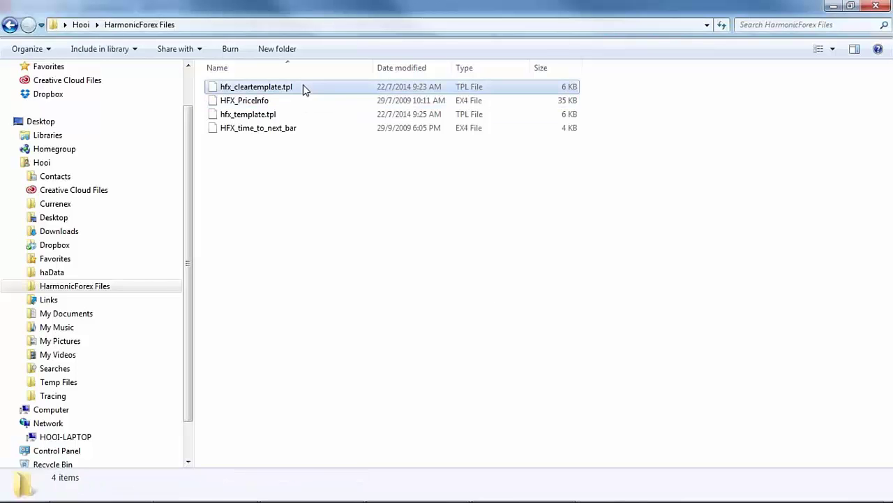
left_click(286, 118, "ctrl")
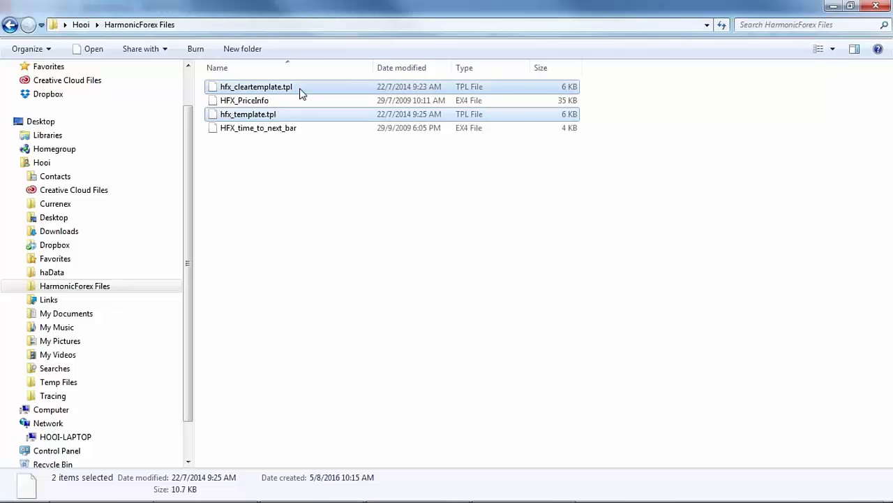
right_click(300, 93)
left_click(353, 249)
left_click(380, 279)
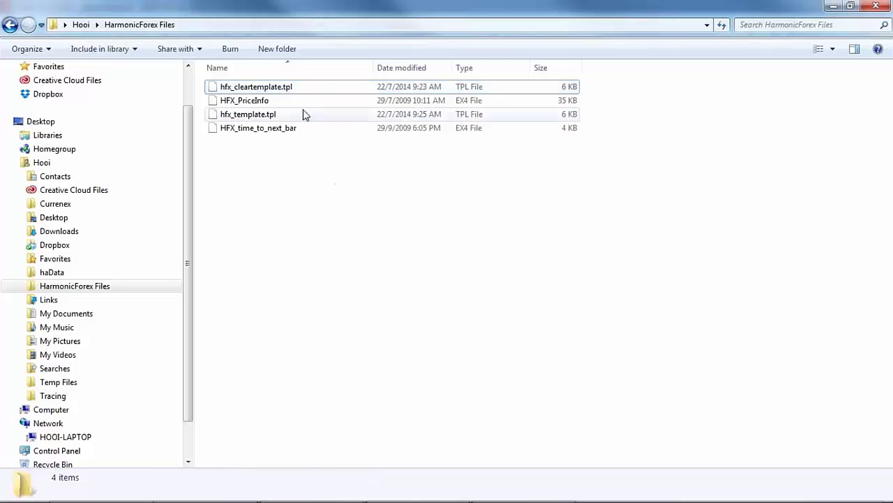
mouse_move(312, 492)
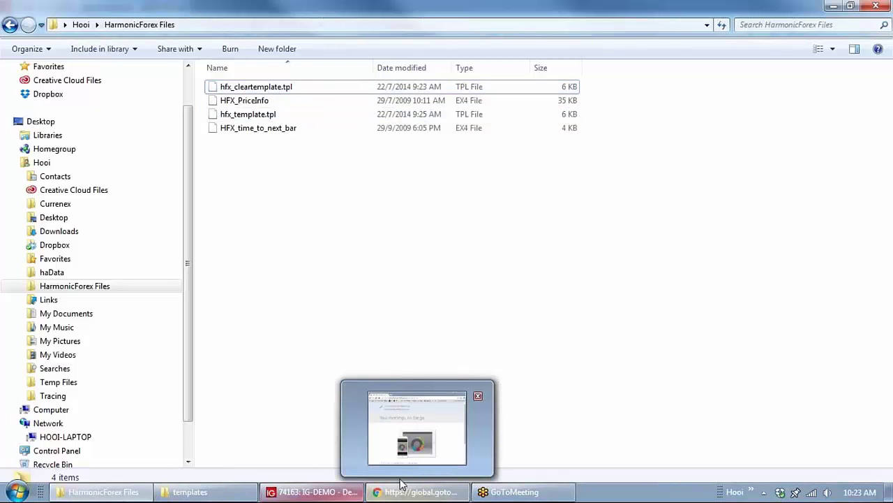
Step: Bring the MetaTrader chart forward and open the IG MetaTrader 4 Terminal data folder via File > Open Data Folder
left_click(349, 493)
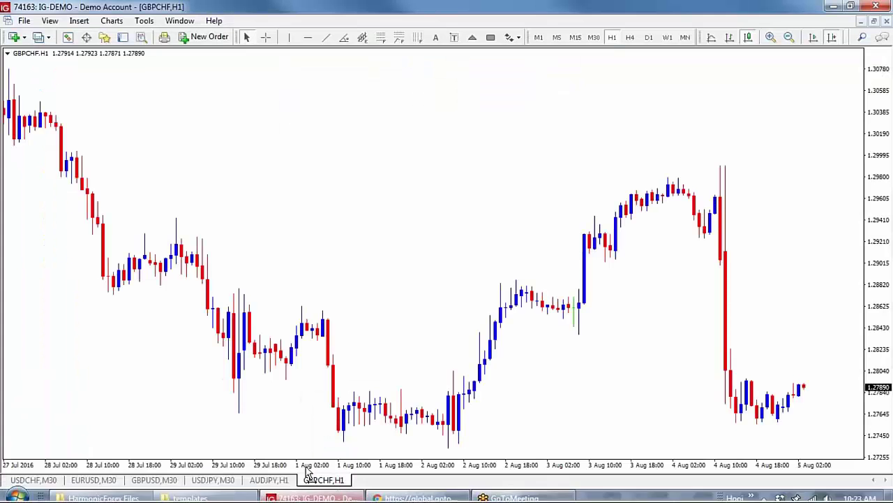
scroll(300, 188, "up", 2)
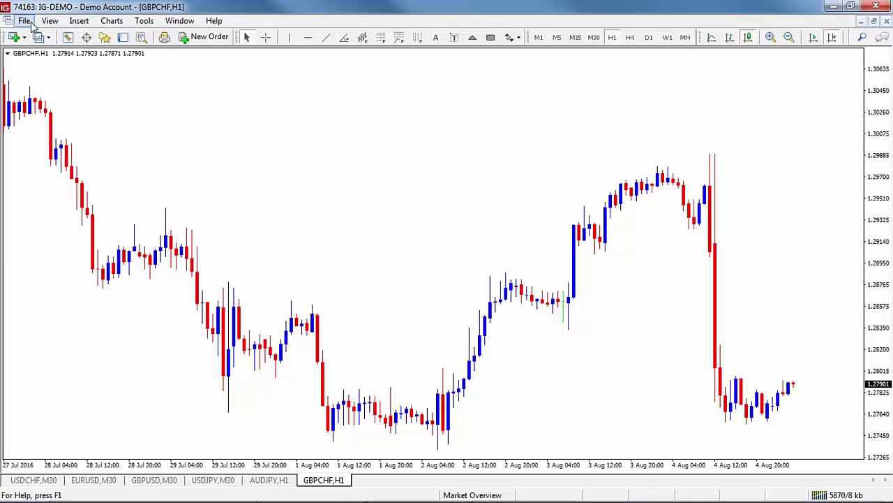
left_click(26, 21)
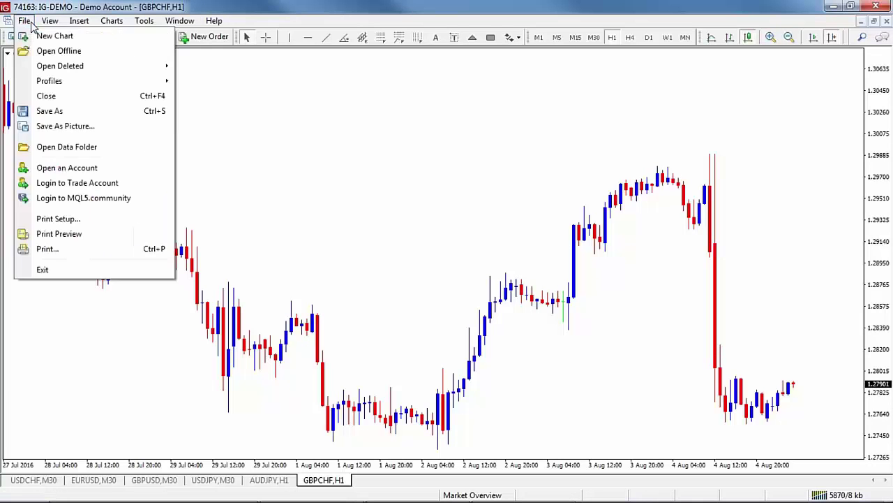
left_click(72, 148)
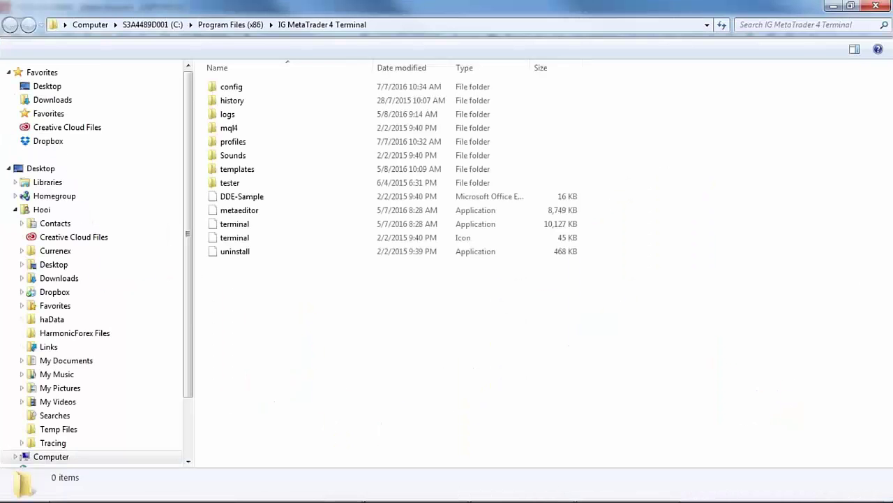
Step: Paste the two template files into templates, replacing the existing hfx_cleartemplate.tpl and hfx_template.tpl
double_click(246, 177)
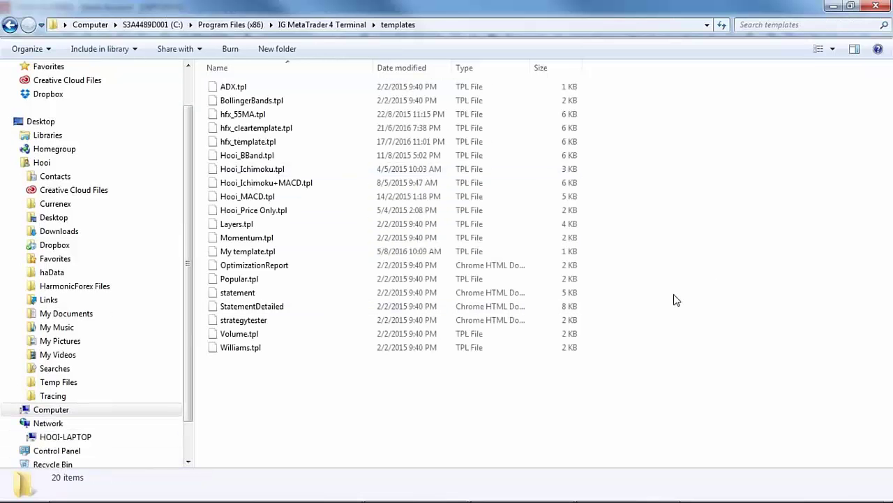
right_click(717, 203)
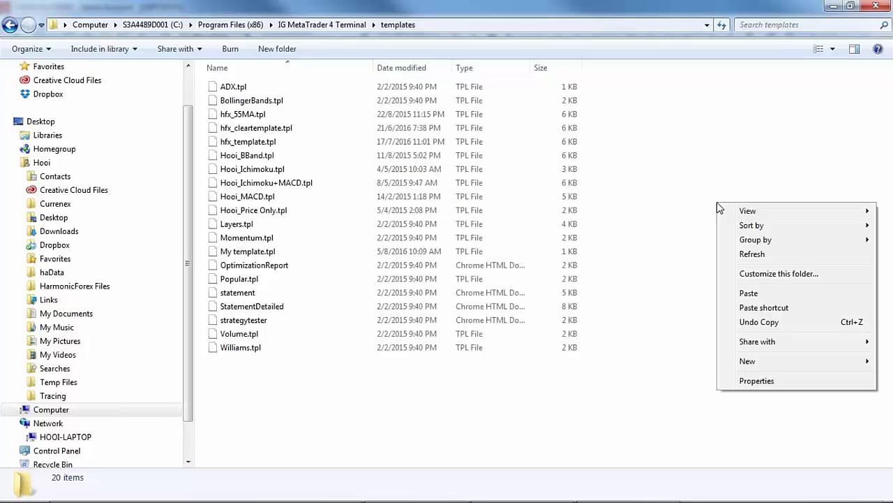
left_click(749, 293)
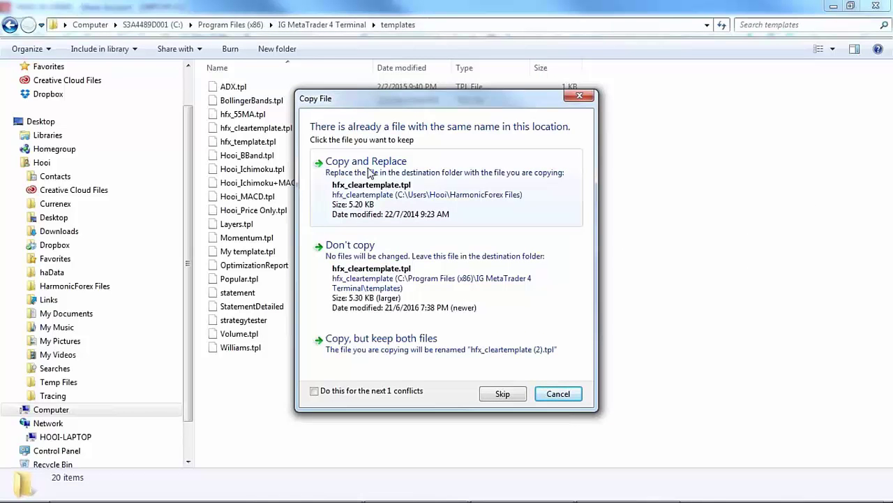
left_click(368, 173)
left_click(368, 172)
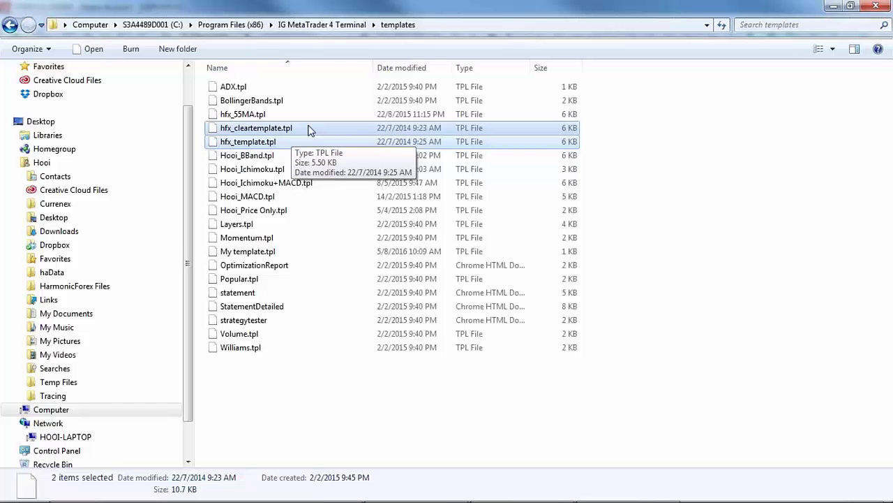
left_click(709, 169)
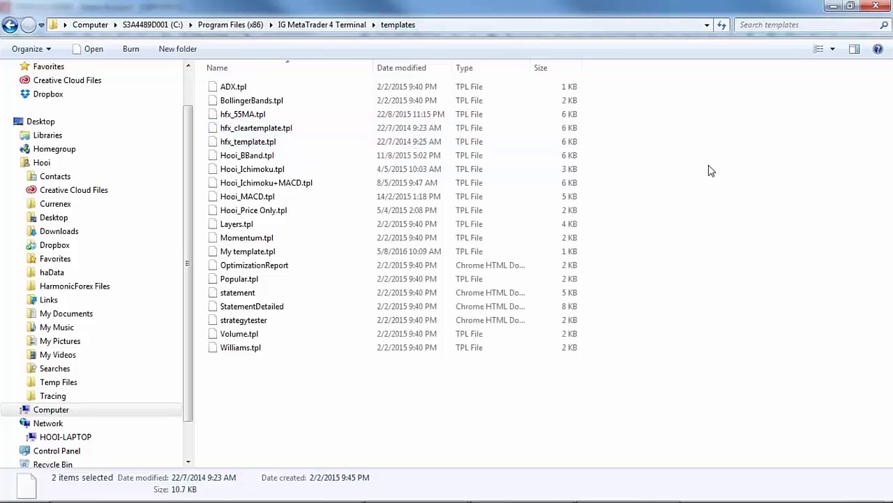
Step: Reopen the data folder's templates, check hfx_cleartemplate.tpl and hfx_template.tpl are there, then close it
left_click(877, 14)
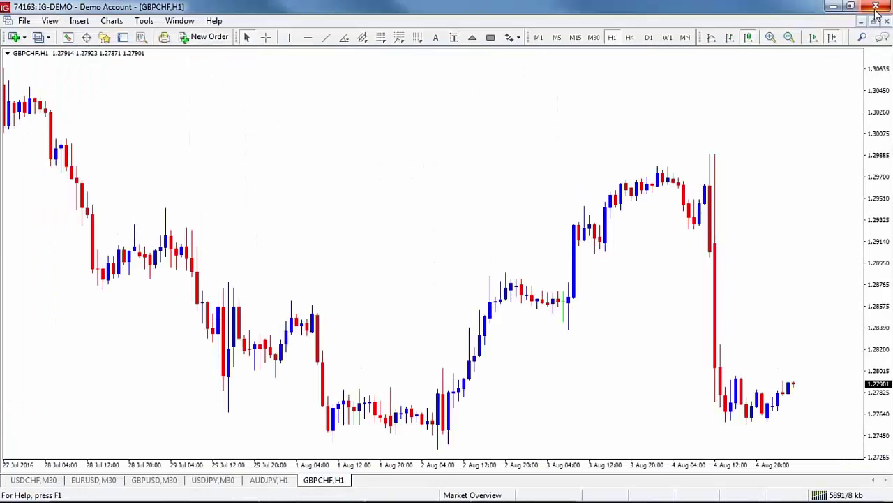
left_click(23, 21)
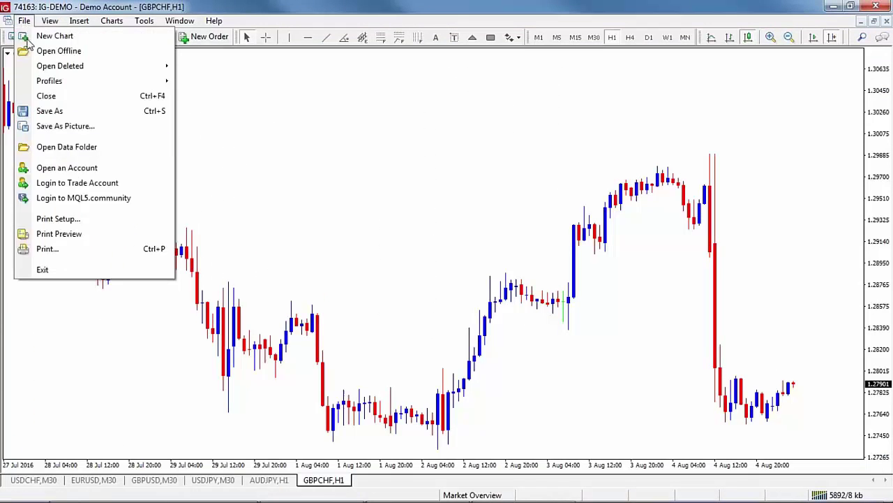
left_click(69, 148)
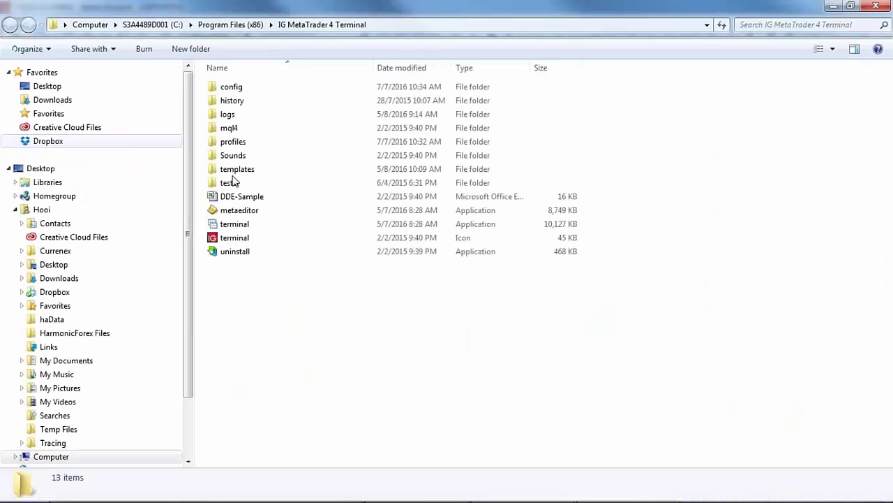
double_click(256, 170)
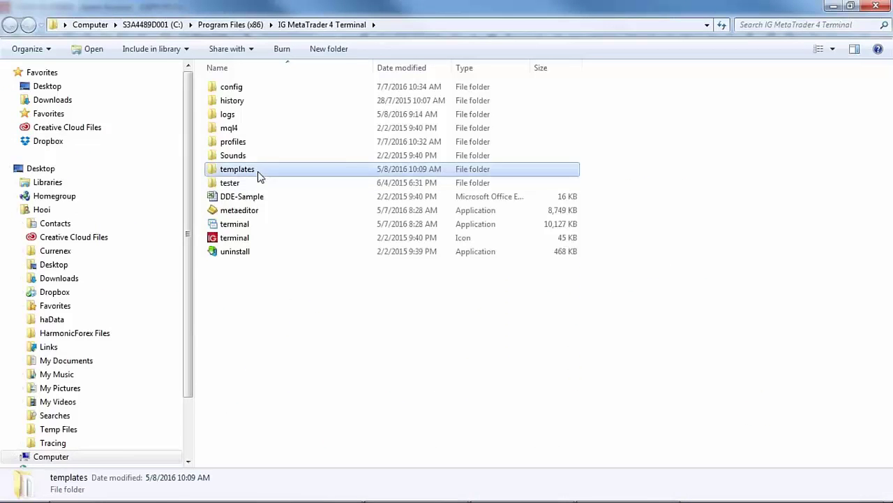
left_click(255, 169)
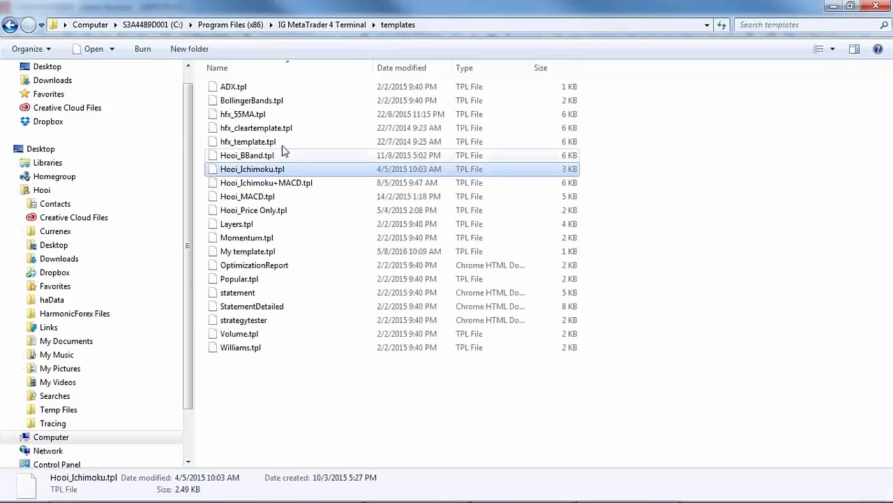
left_click(291, 127)
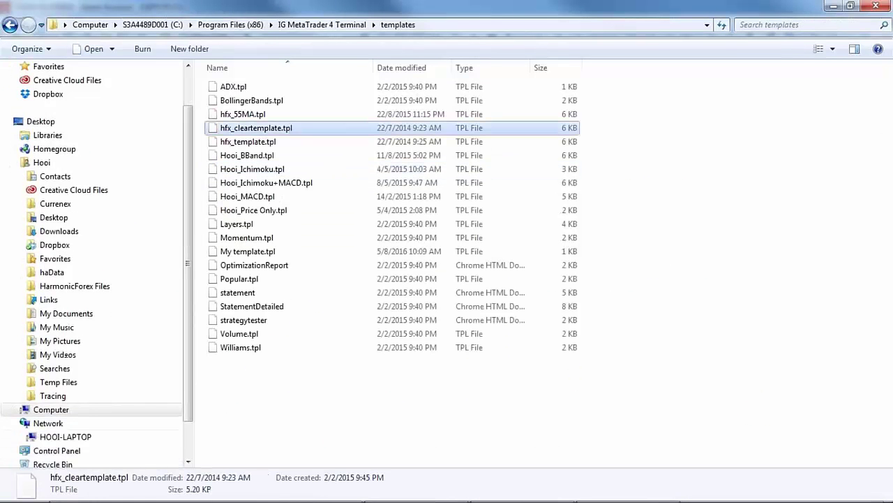
left_click(305, 144, "shift")
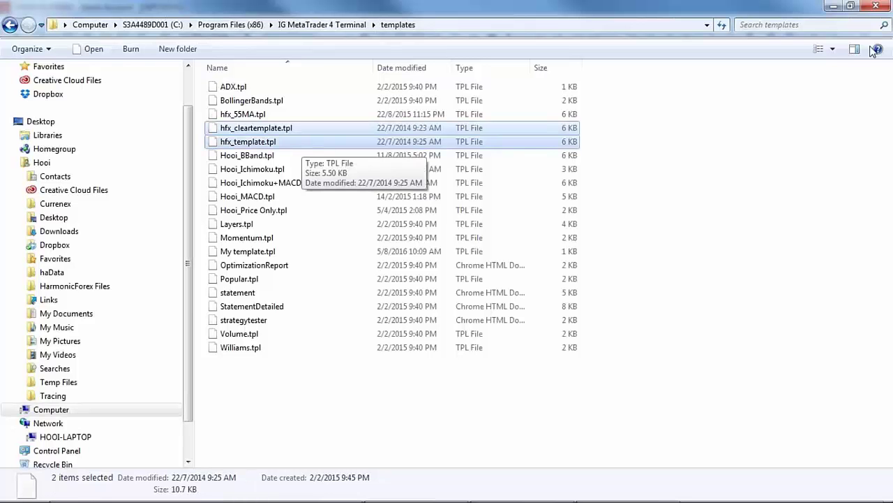
left_click(876, 6)
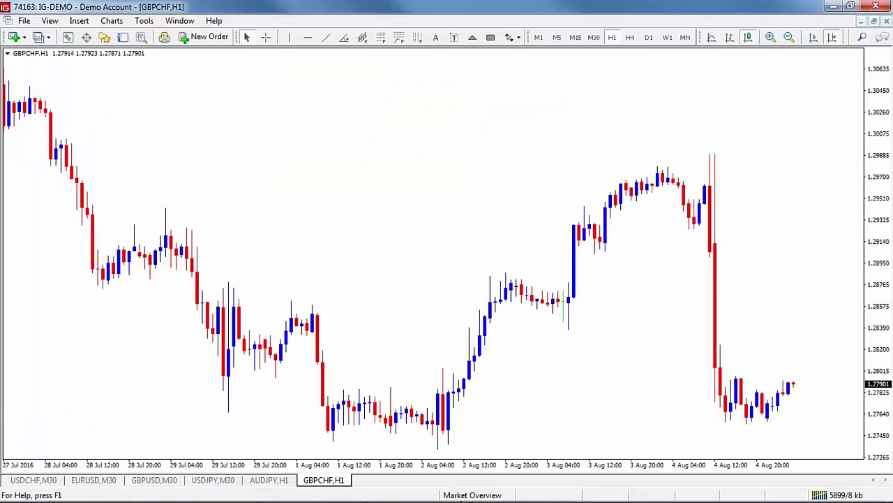
Step: Copy the HFX_PriceInfo and HFX_time_to_next_bar .ex4 files from HarmonicForex Files
left_click(122, 492)
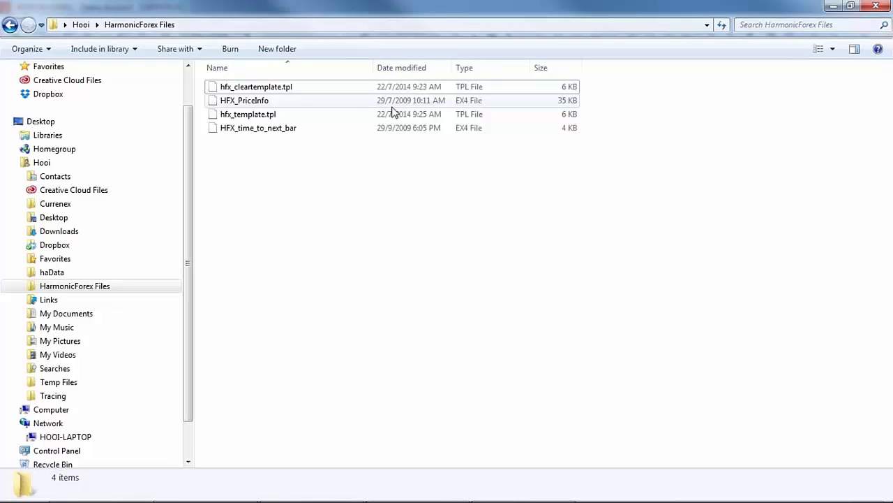
left_click(278, 101)
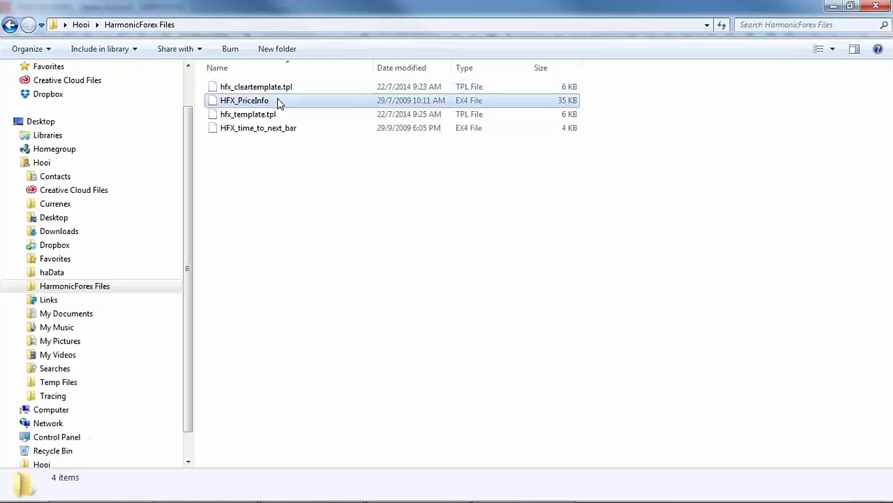
left_click(304, 131)
left_click(297, 102, "ctrl")
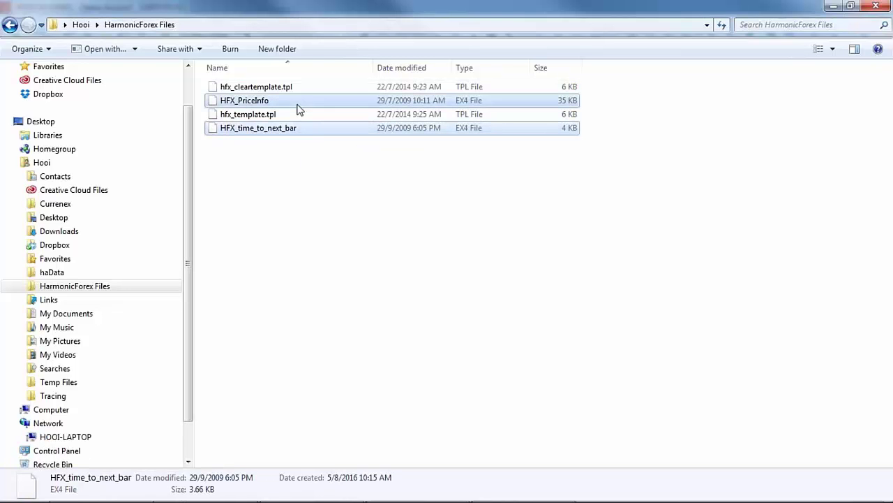
right_click(307, 136)
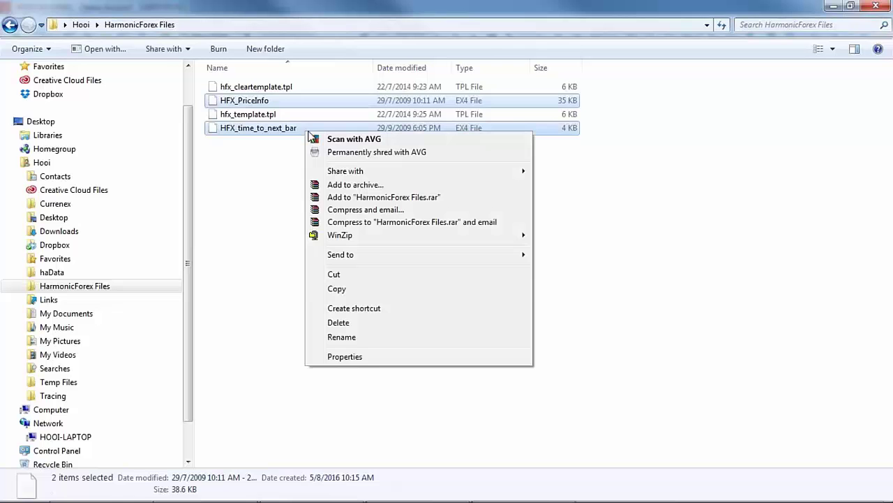
left_click(375, 290)
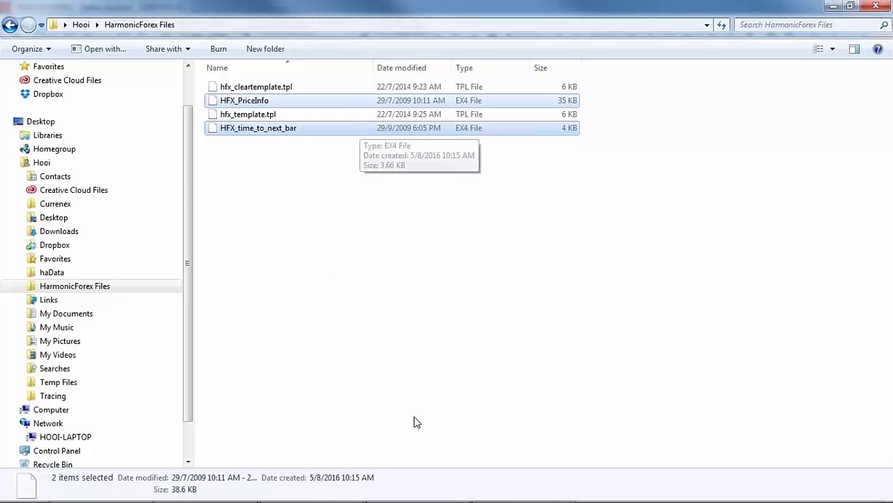
mouse_move(398, 500)
left_click(312, 492)
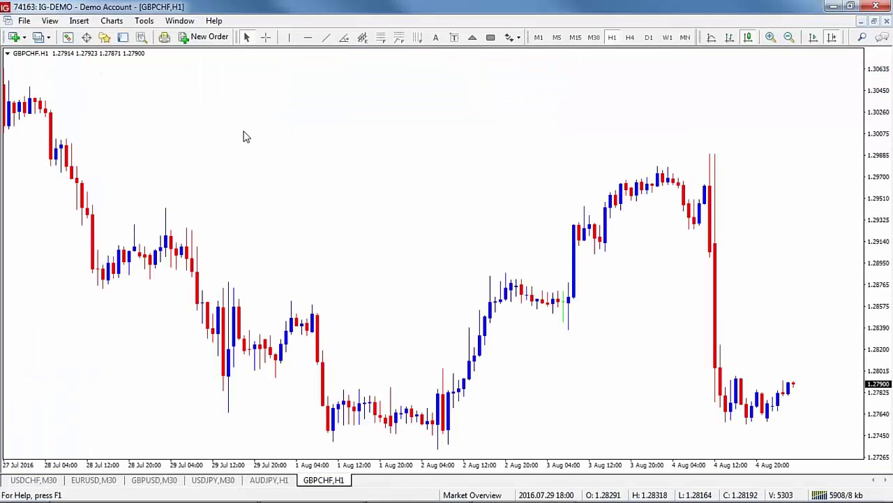
Step: Open the terminal's data folder and go into mql4 > Indicators
left_click(25, 21)
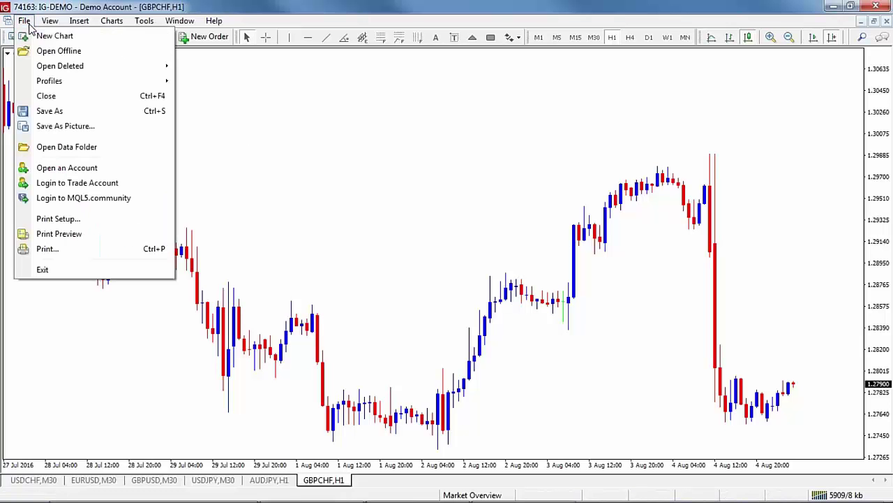
left_click(77, 152)
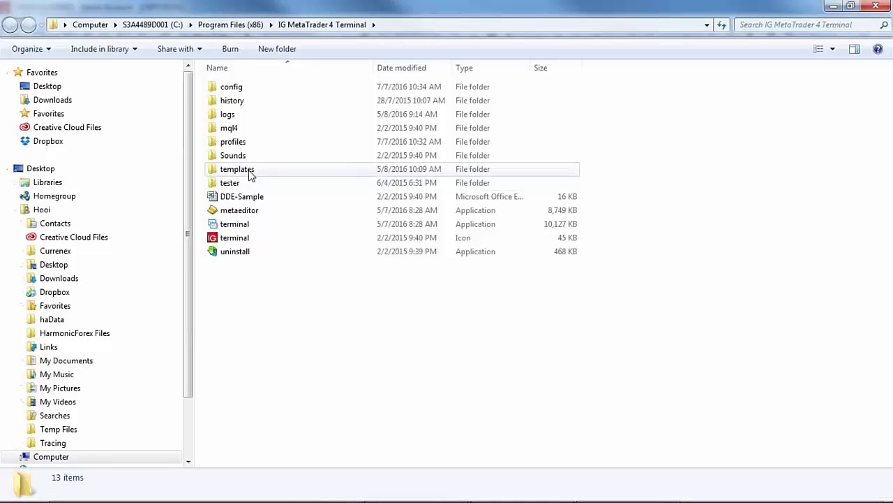
mouse_move(229, 128)
double_click(239, 132)
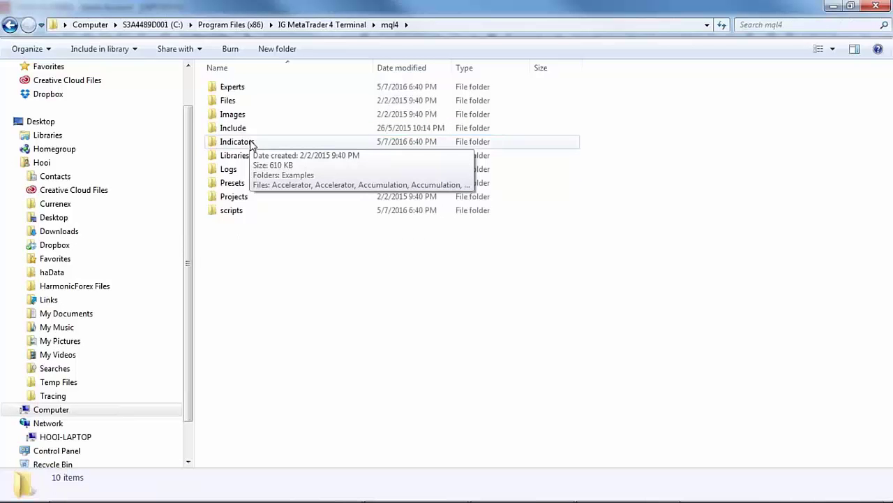
double_click(251, 143)
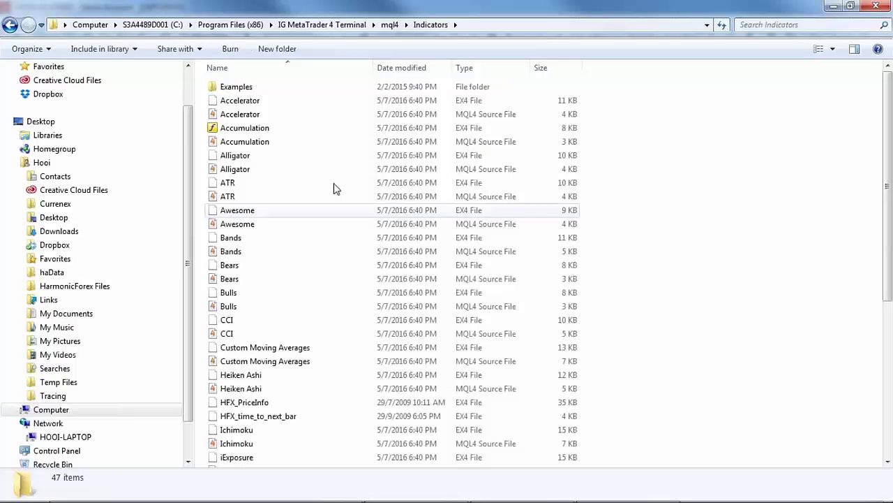
Step: Paste the HFX indicators, replacing both existing copies, and close the folder
right_click(688, 174)
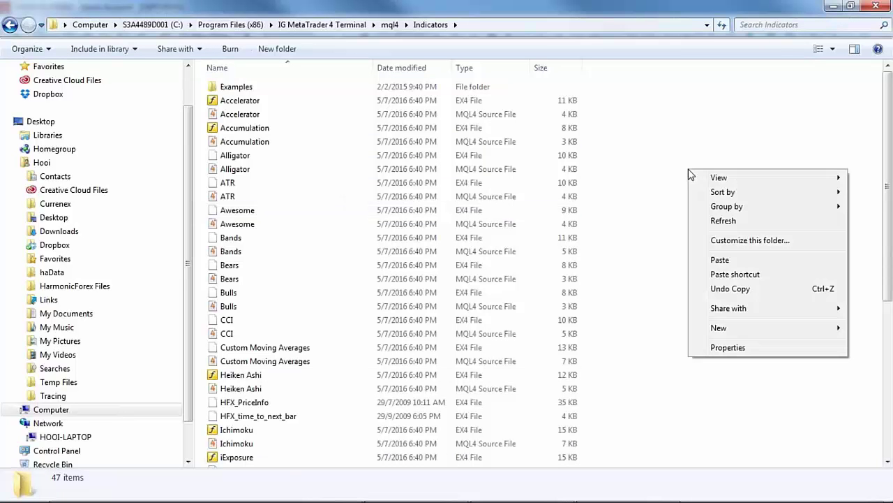
left_click(735, 262)
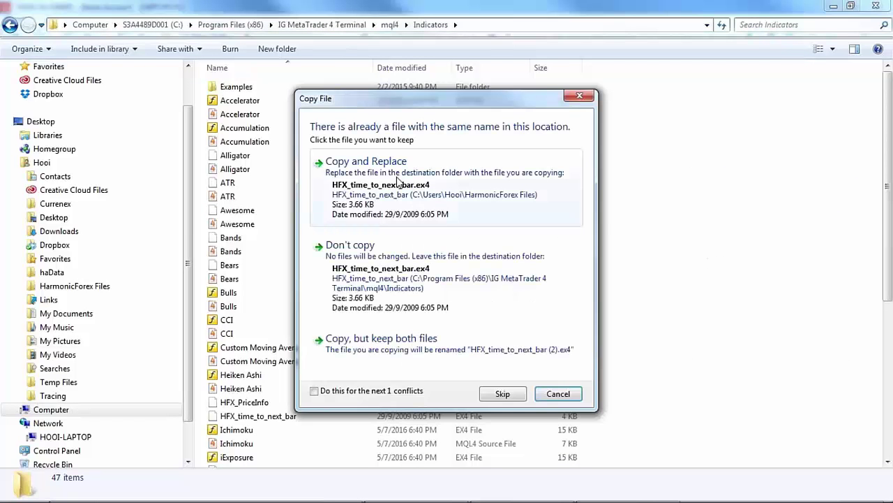
left_click(398, 180)
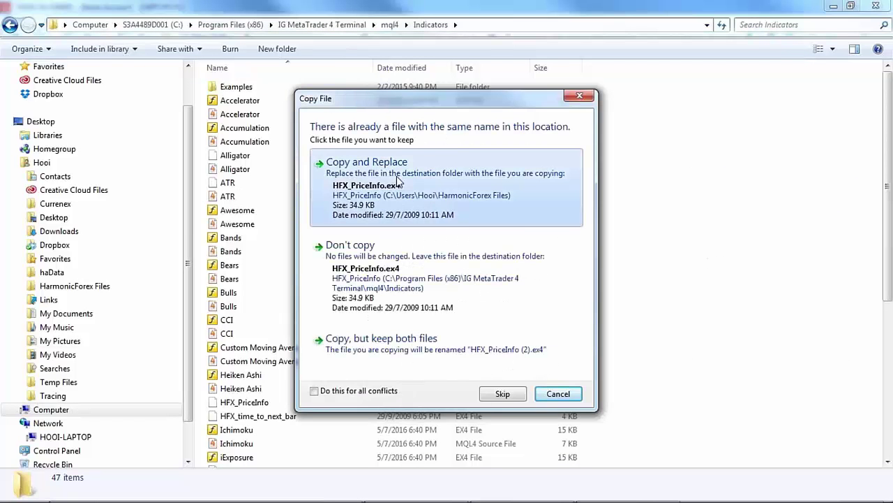
left_click(396, 175)
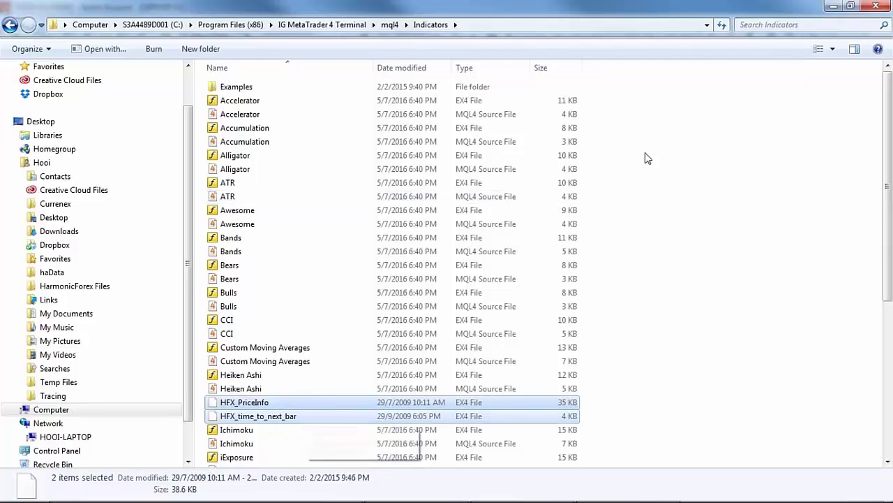
left_click(875, 5)
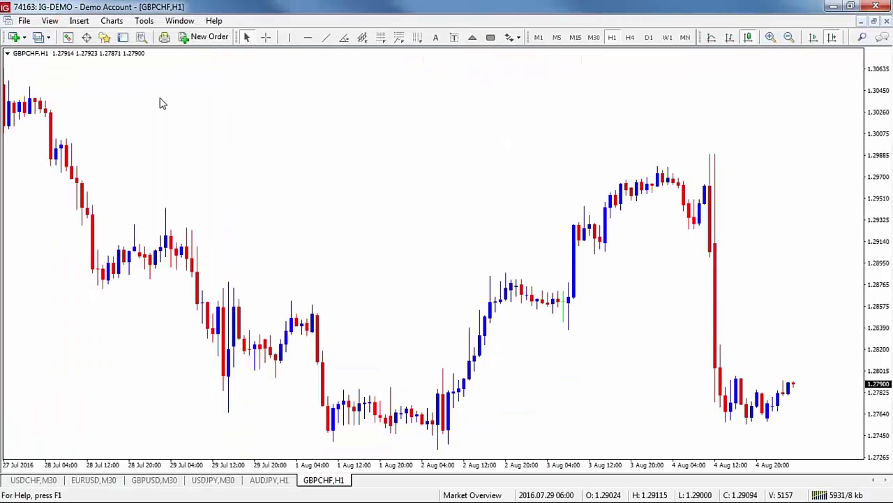
left_click(24, 21)
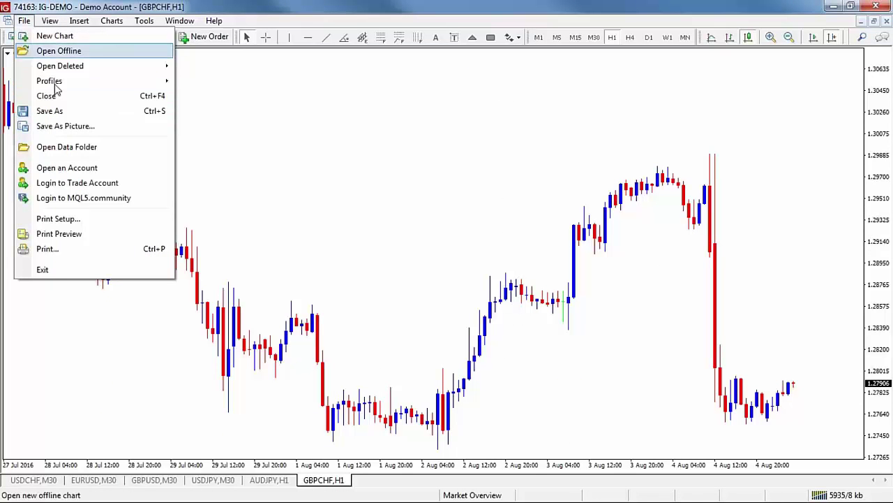
left_click(81, 147)
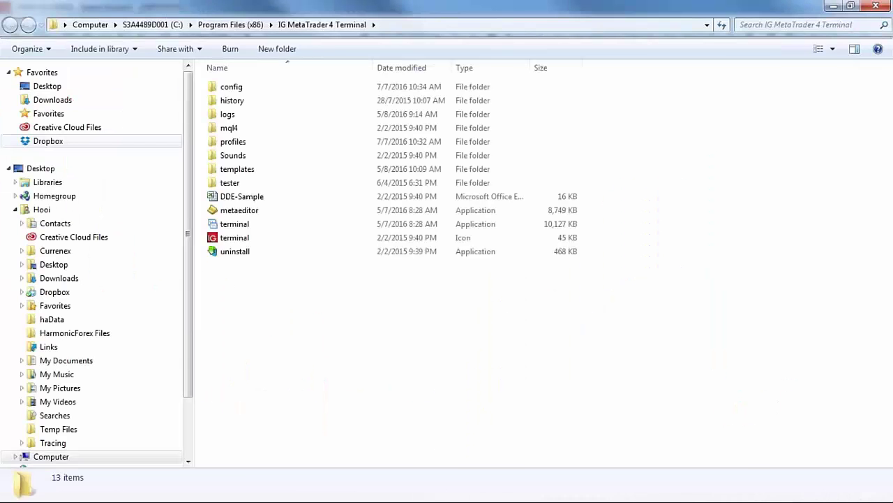
double_click(229, 128)
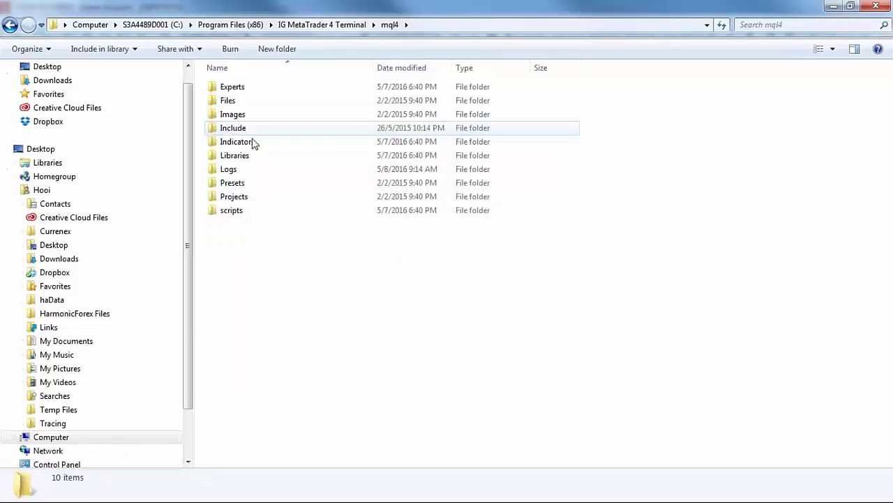
double_click(237, 141)
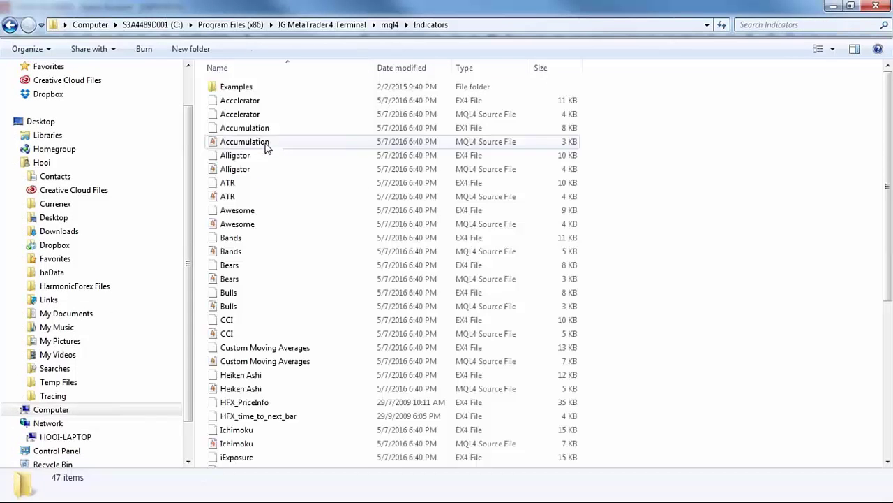
left_click(250, 406)
left_click(256, 418, "ctrl")
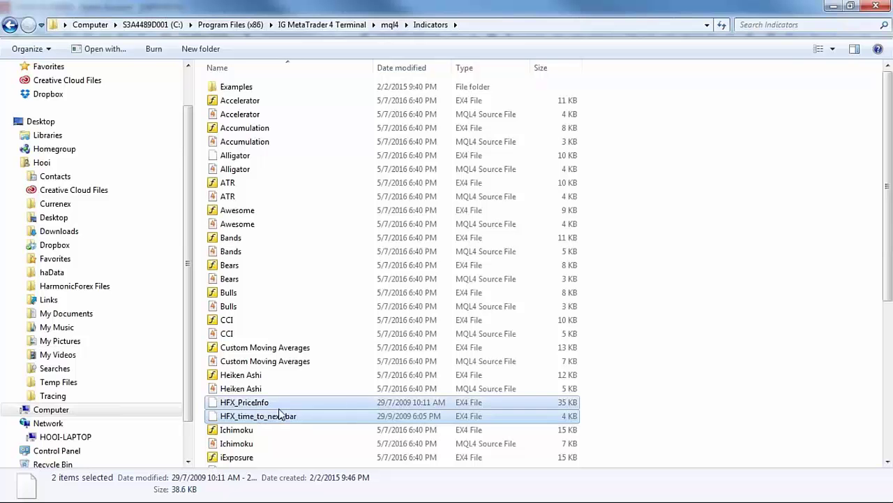
left_click(870, 9)
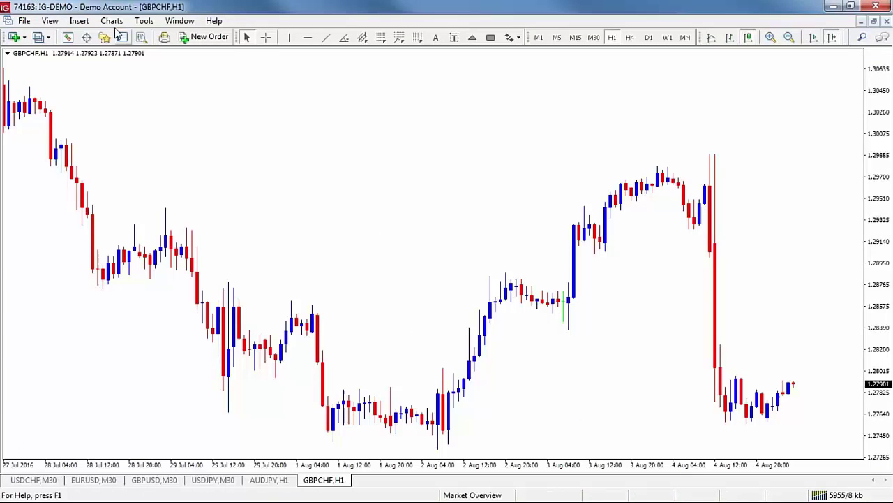
Step: Shift the GBPCHF chart to the latest bars and apply the Hfx_cleartemplate template
left_click_drag(407, 155, 213, 152)
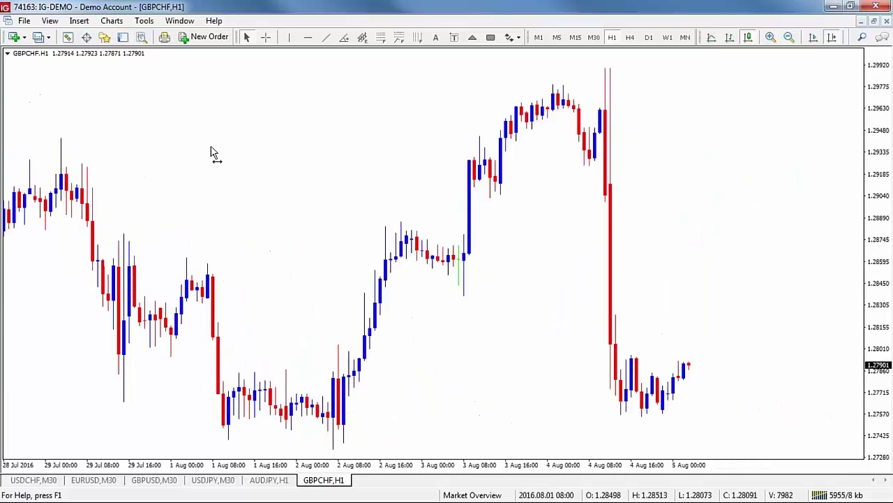
right_click(710, 127)
mouse_move(747, 215)
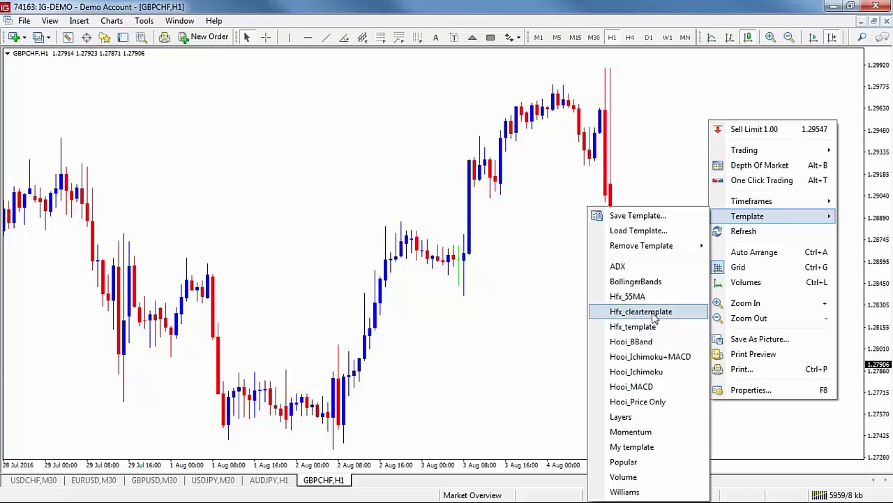
left_click(654, 318)
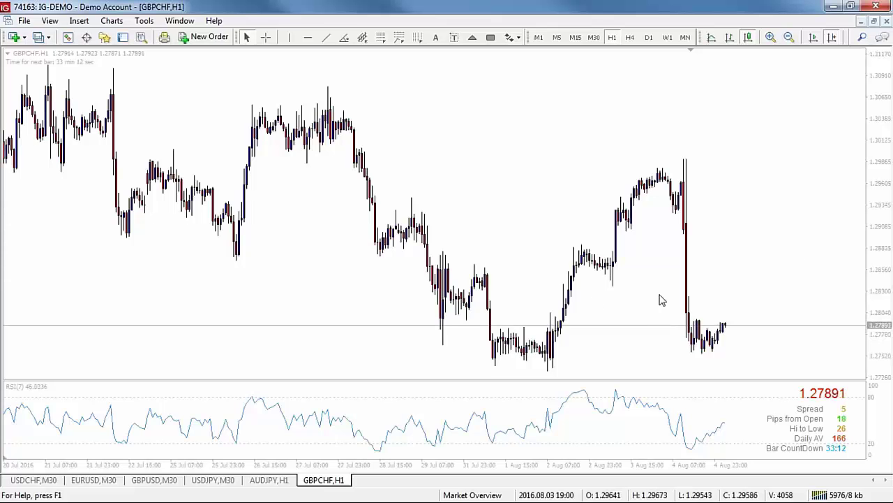
scroll(760, 244, "down", 1)
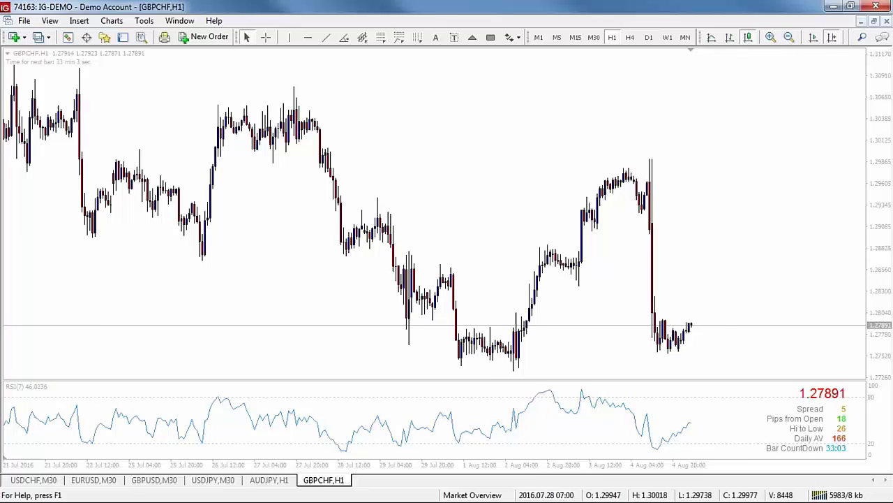
scroll(398, 135, "up", 1)
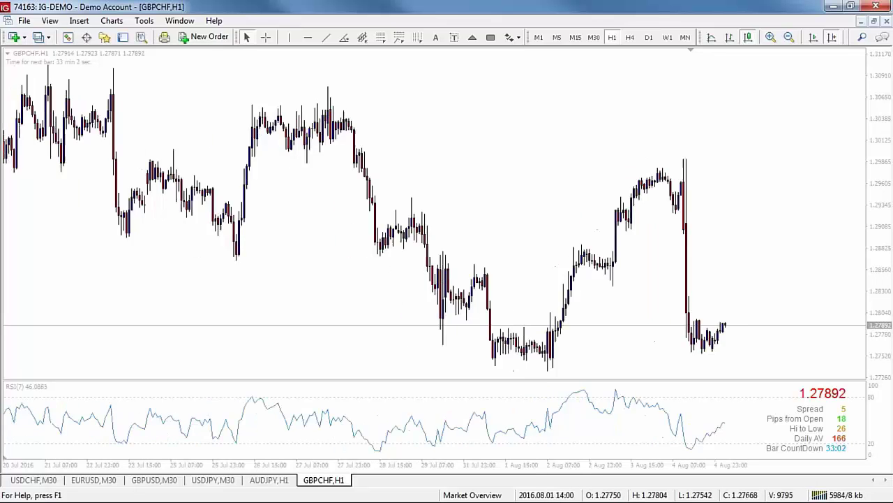
scroll(523, 147, "up", 1)
scroll(523, 147, "up", 1)
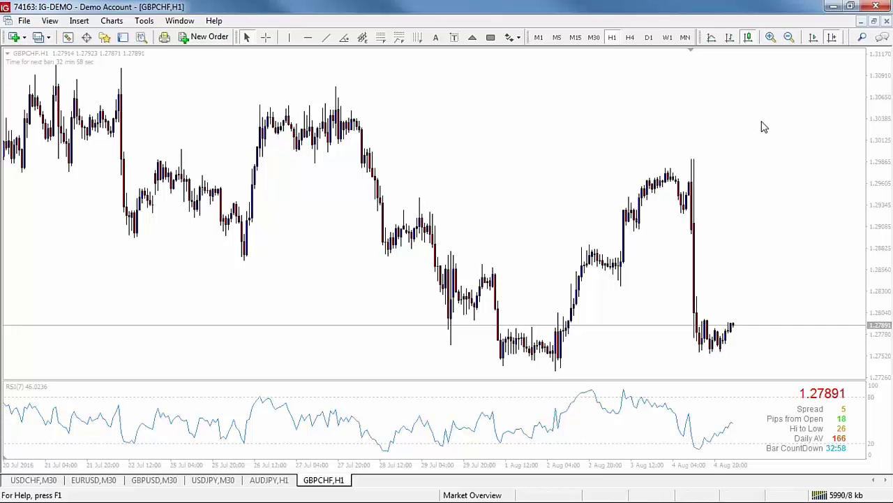
right_click(524, 113)
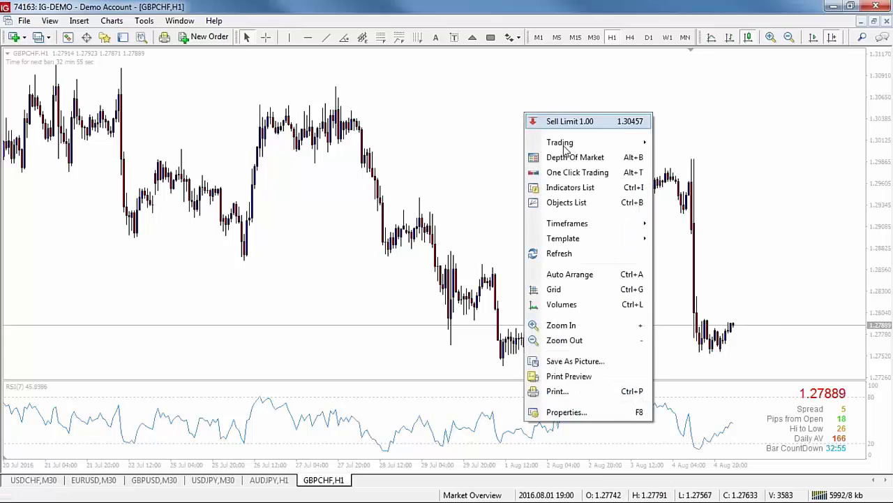
mouse_move(563, 238)
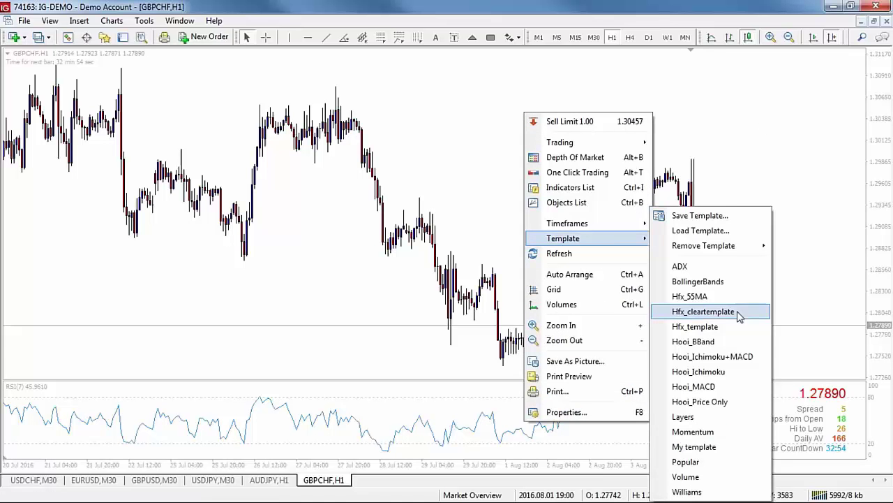
left_click(735, 314)
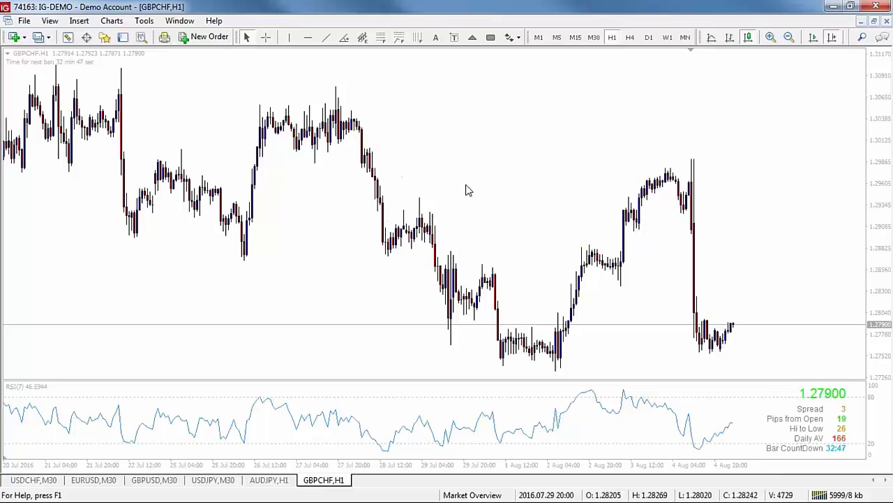
scroll(465, 189, "down", 3)
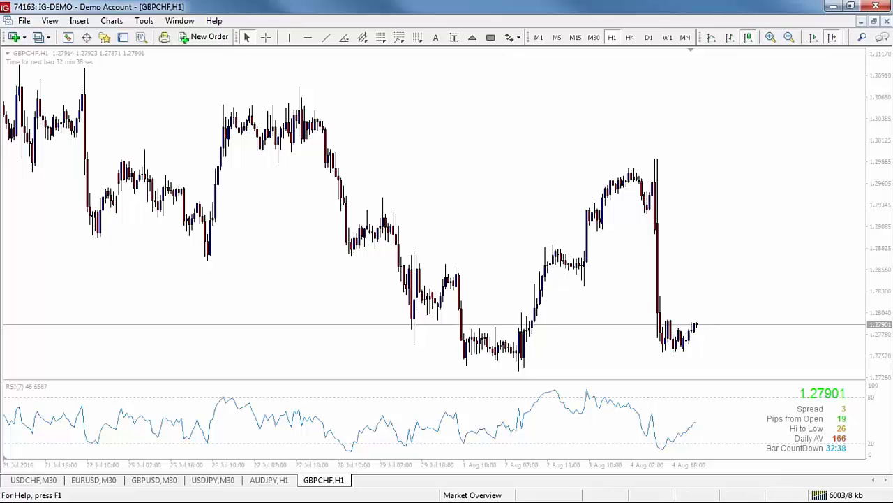
scroll(741, 244, "up", 2)
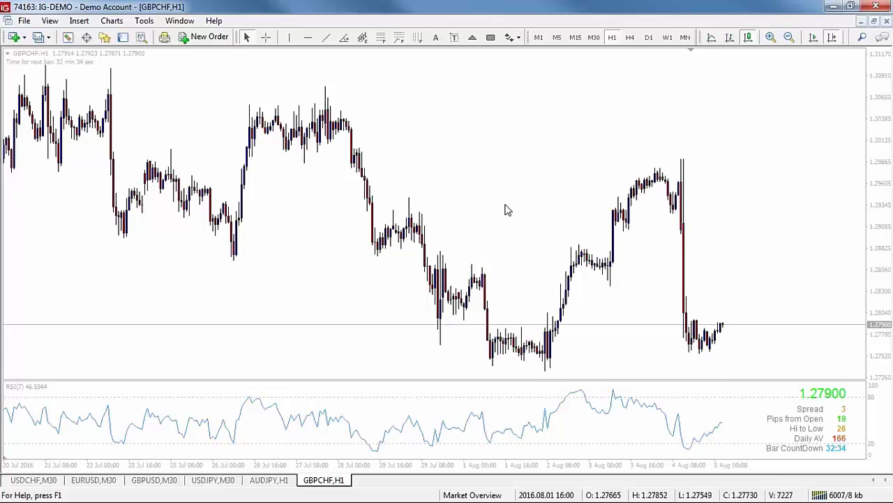
scroll(489, 175, "up", 5)
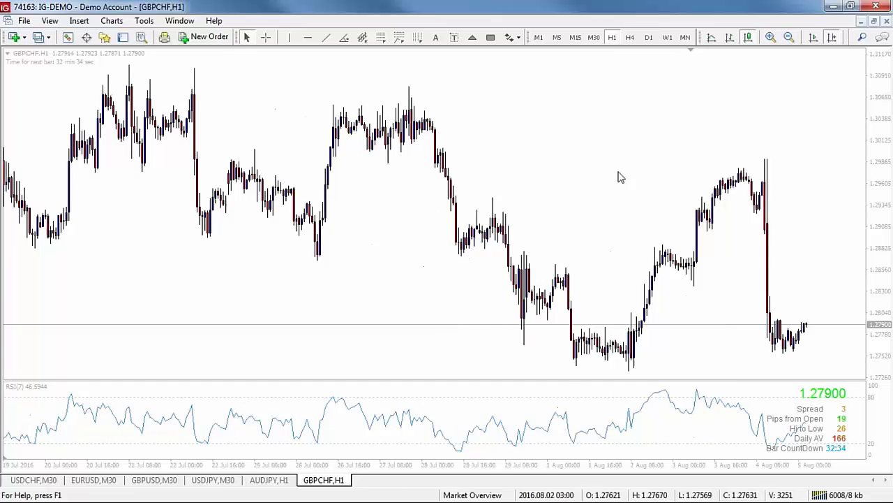